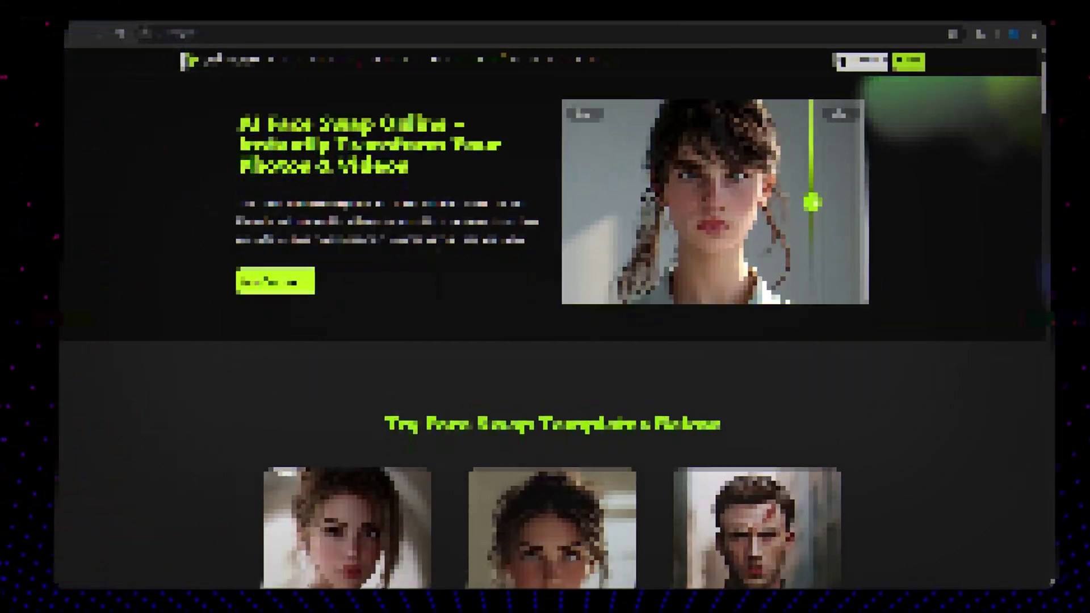
- Scroll down the VidMage homepage to look over its features
{"action": "scroll", "coordinate": [545, 318], "scroll_direction": "down", "scroll_amount": 4}
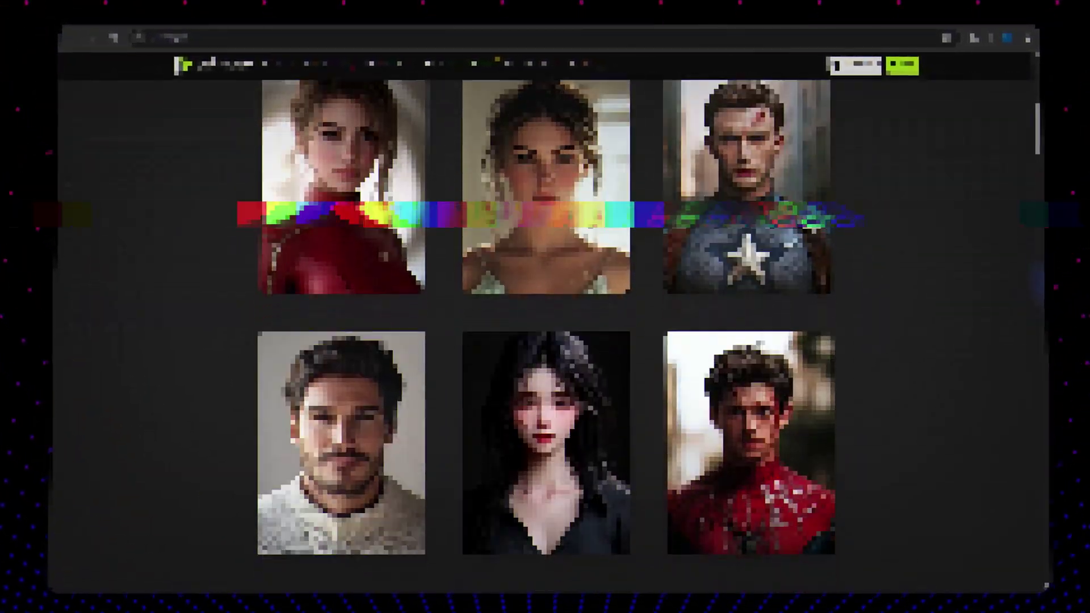
{"action": "scroll", "coordinate": [545, 318], "scroll_direction": "down", "scroll_amount": 5}
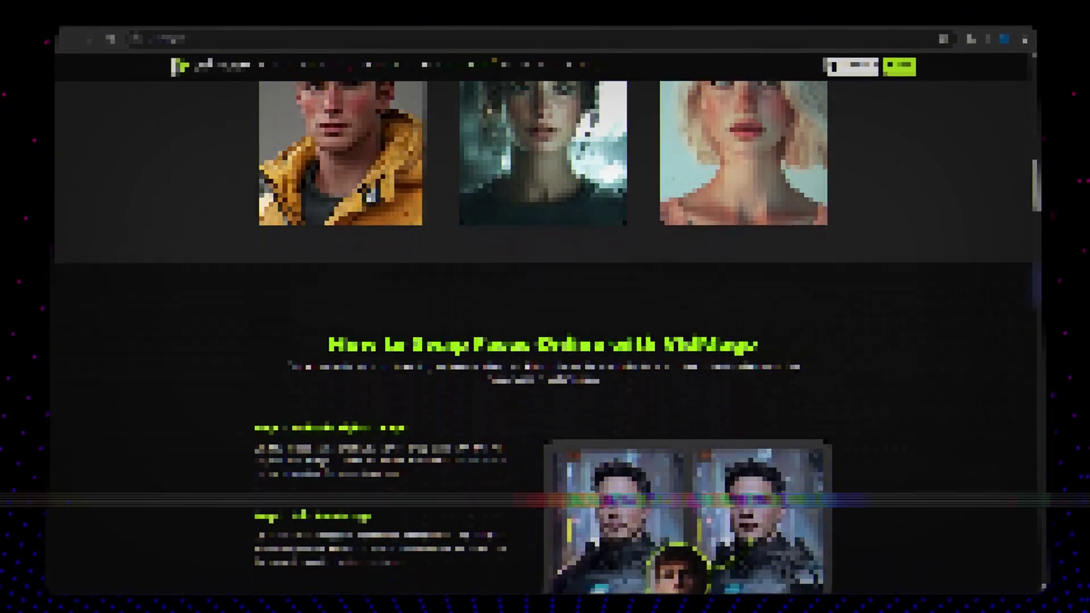
{"action": "scroll", "coordinate": [545, 318], "scroll_direction": "down", "scroll_amount": 3}
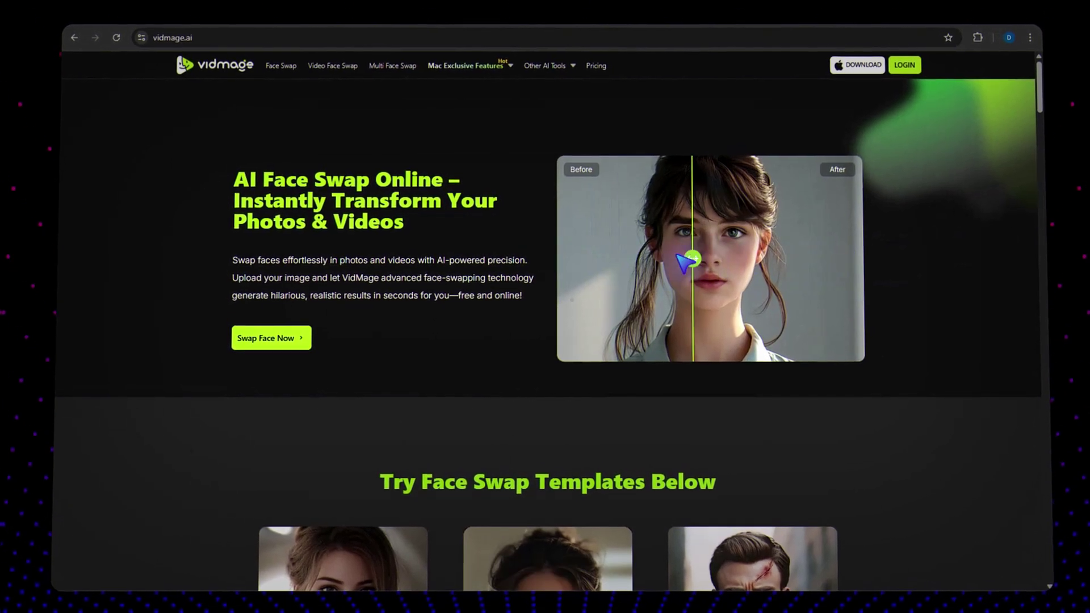
{"action": "scroll", "coordinate": [809, 261], "scroll_direction": "down", "scroll_amount": 3}
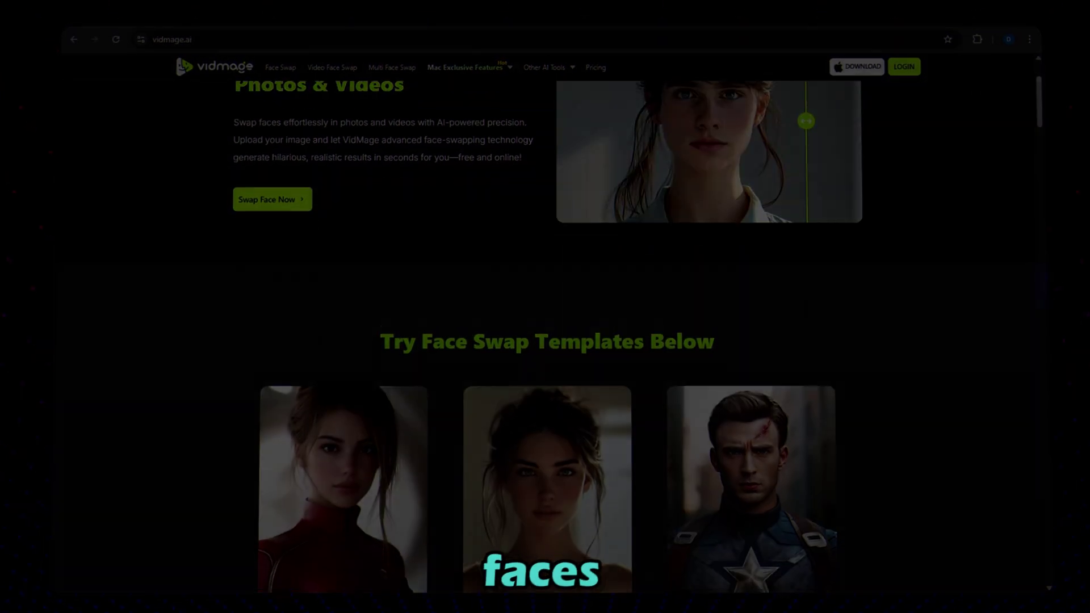
{"action": "scroll", "coordinate": [539, 341], "scroll_direction": "down", "scroll_amount": 1}
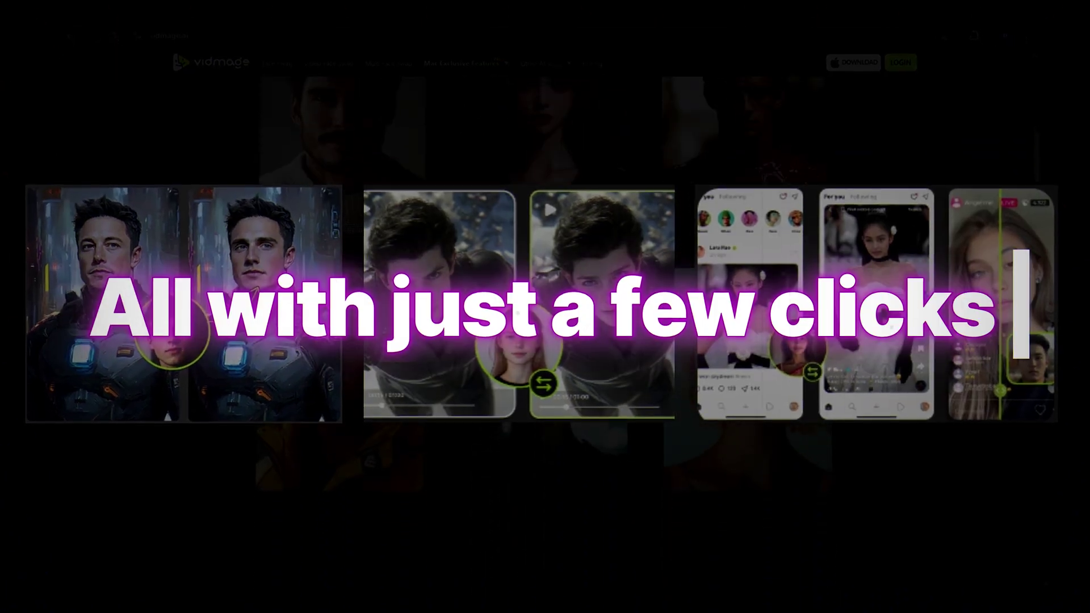
{"action": "scroll", "coordinate": [545, 340], "scroll_direction": "down", "scroll_amount": 5}
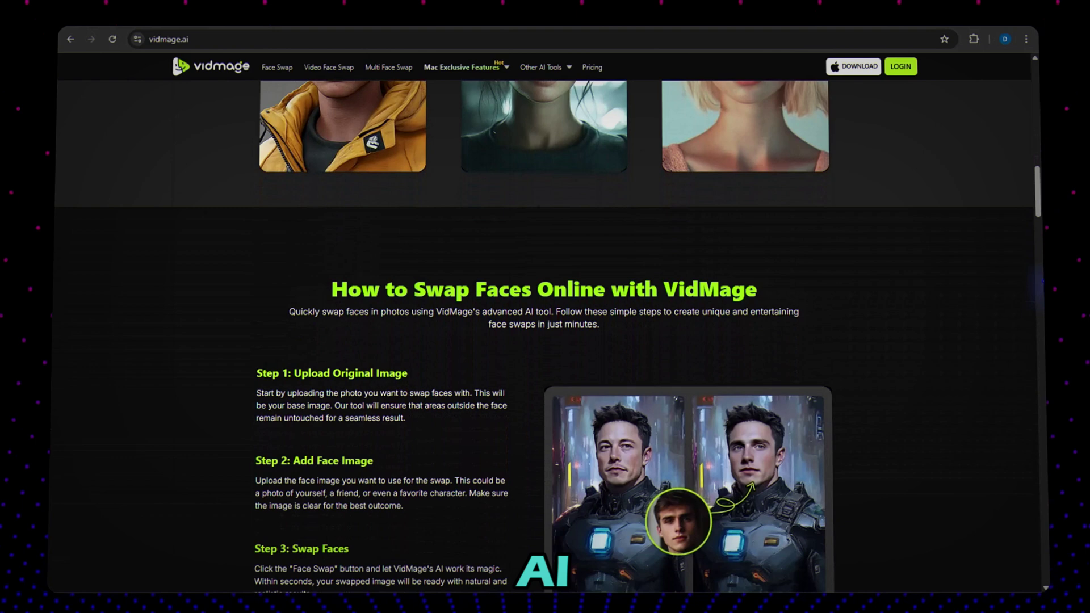
{"action": "scroll", "coordinate": [545, 341], "scroll_direction": "down", "scroll_amount": 5}
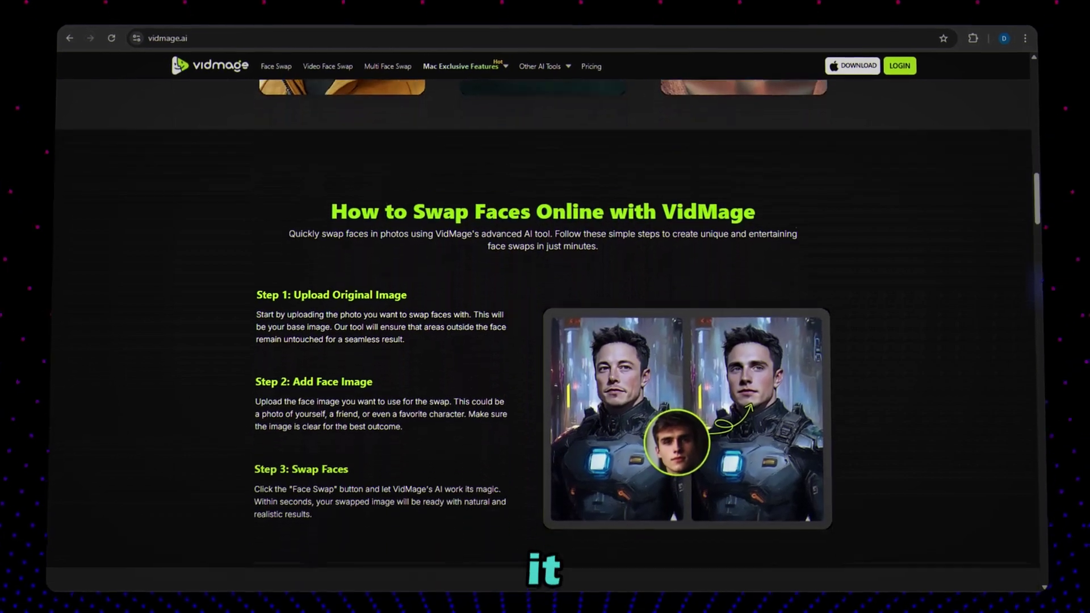
{"action": "scroll", "coordinate": [545, 340], "scroll_direction": "down", "scroll_amount": 5}
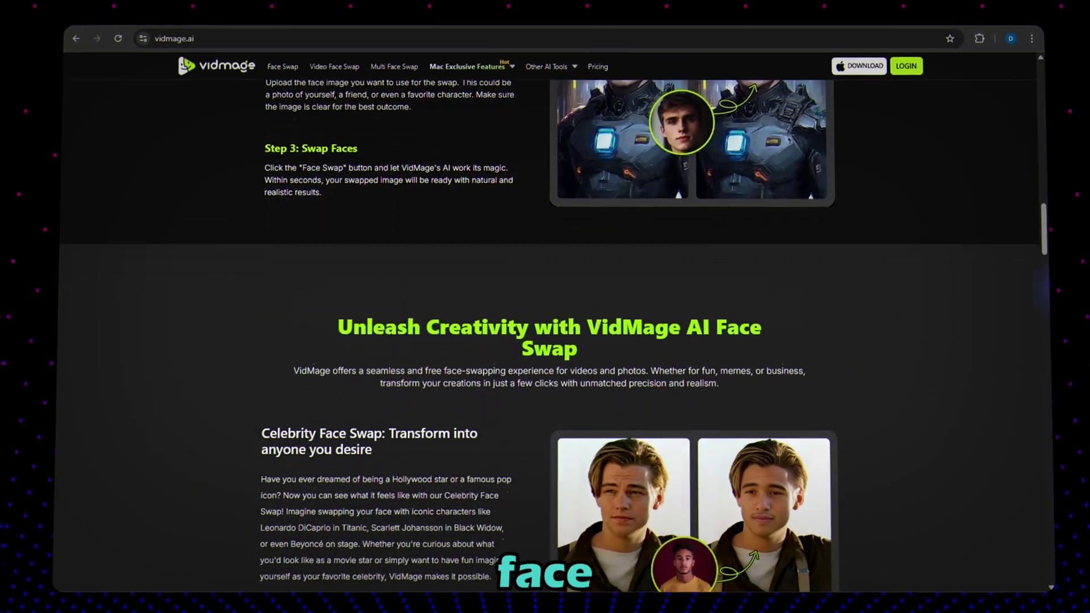
{"action": "scroll", "coordinate": [545, 340], "scroll_direction": "down", "scroll_amount": 10}
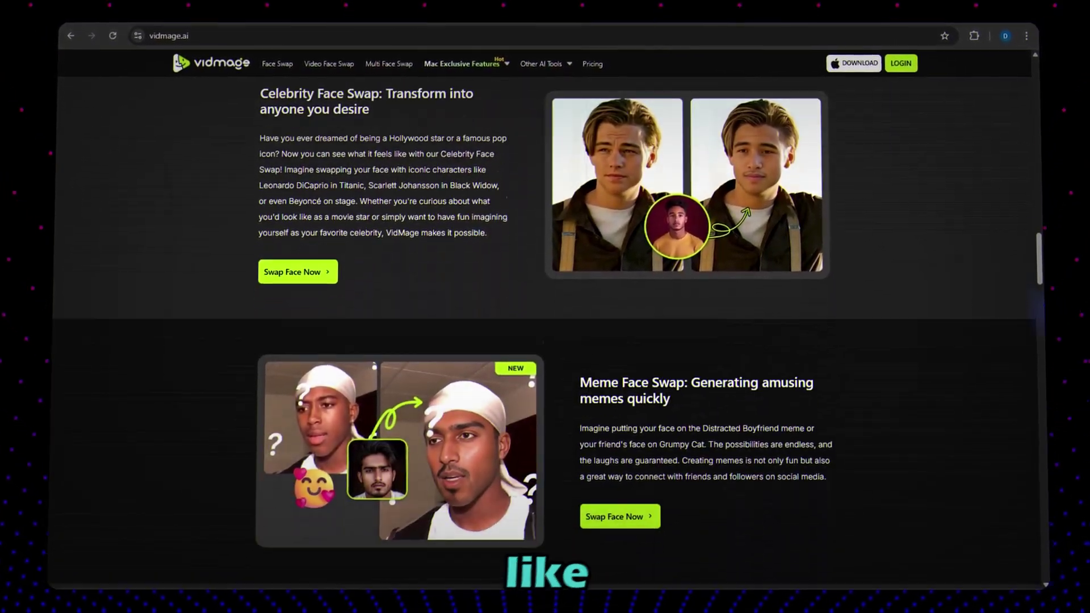
{"action": "scroll", "coordinate": [545, 341], "scroll_direction": "down", "scroll_amount": 5}
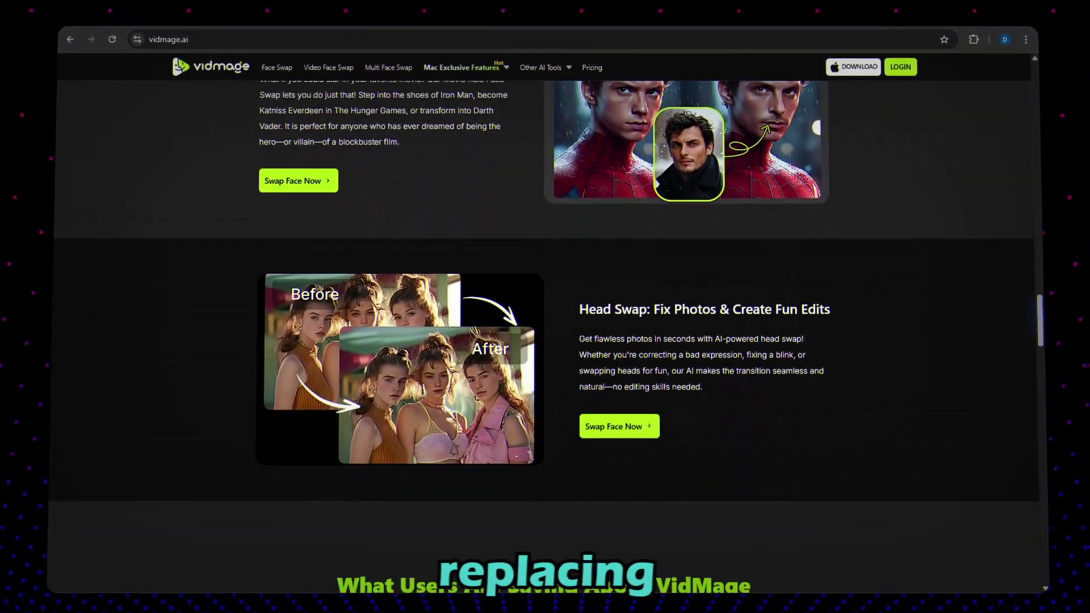
{"action": "scroll", "coordinate": [545, 340], "scroll_direction": "down", "scroll_amount": 1}
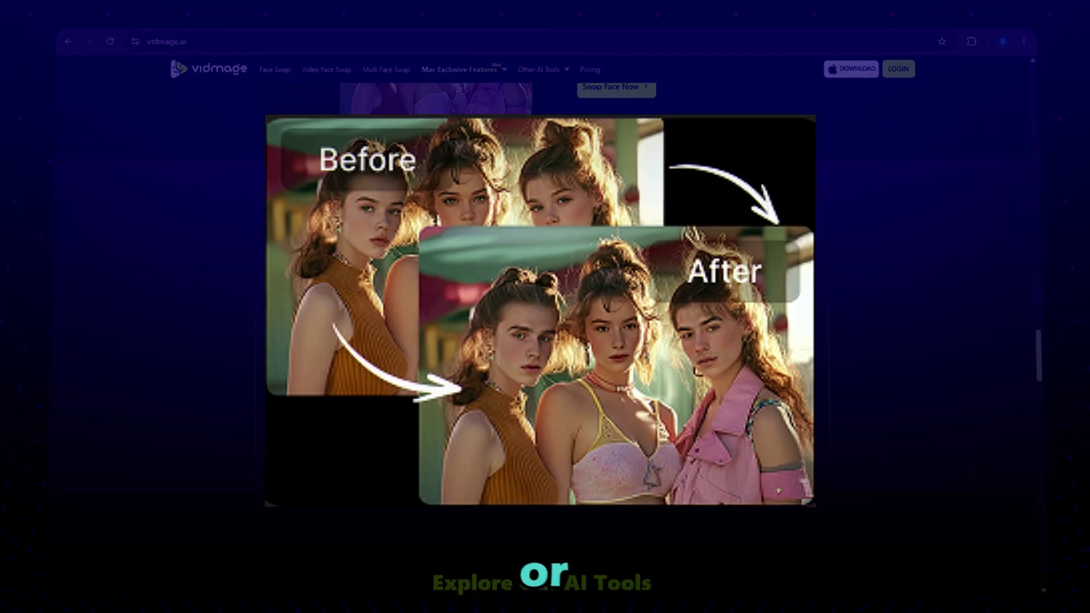
{"action": "scroll", "coordinate": [545, 341], "scroll_direction": "down", "scroll_amount": 3}
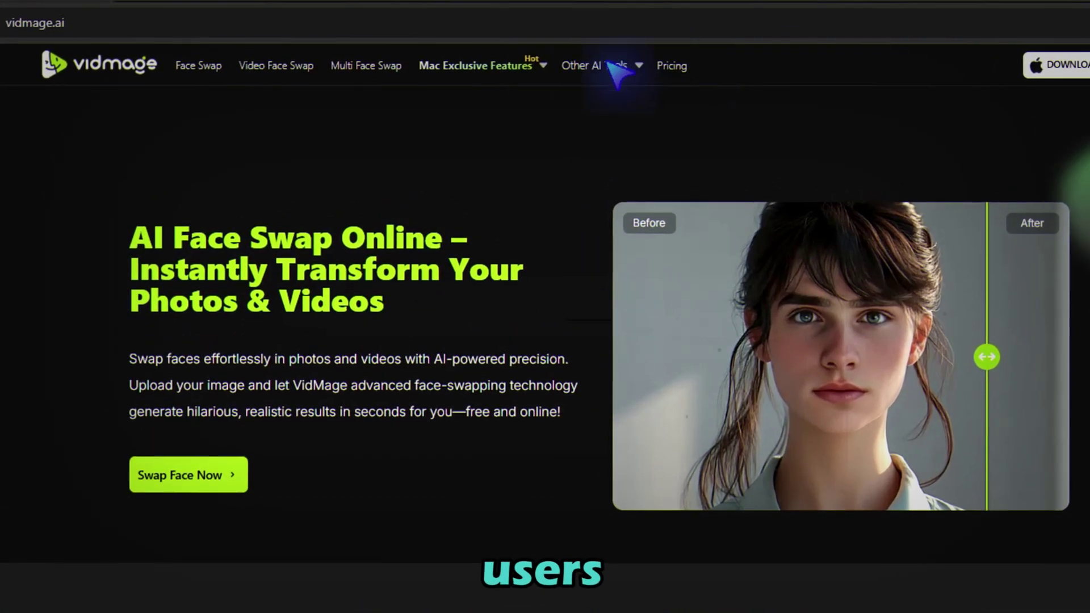
- Log in with Continue with Google, then choose Swap Face Now on the home page
{"action": "mouse_move", "coordinate": [420, 73]}
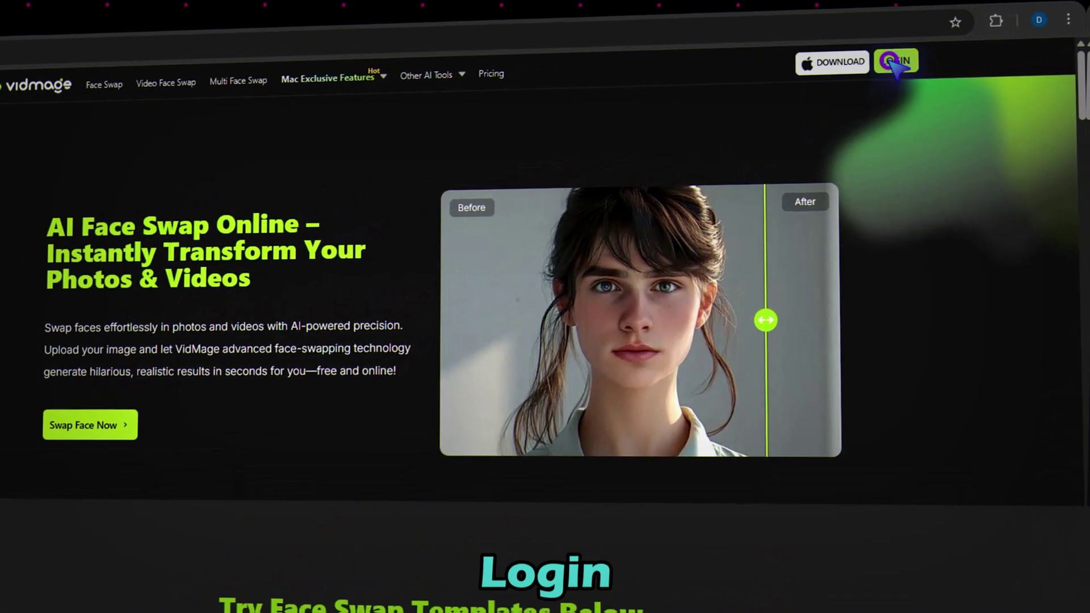
{"action": "left_click", "coordinate": [896, 64]}
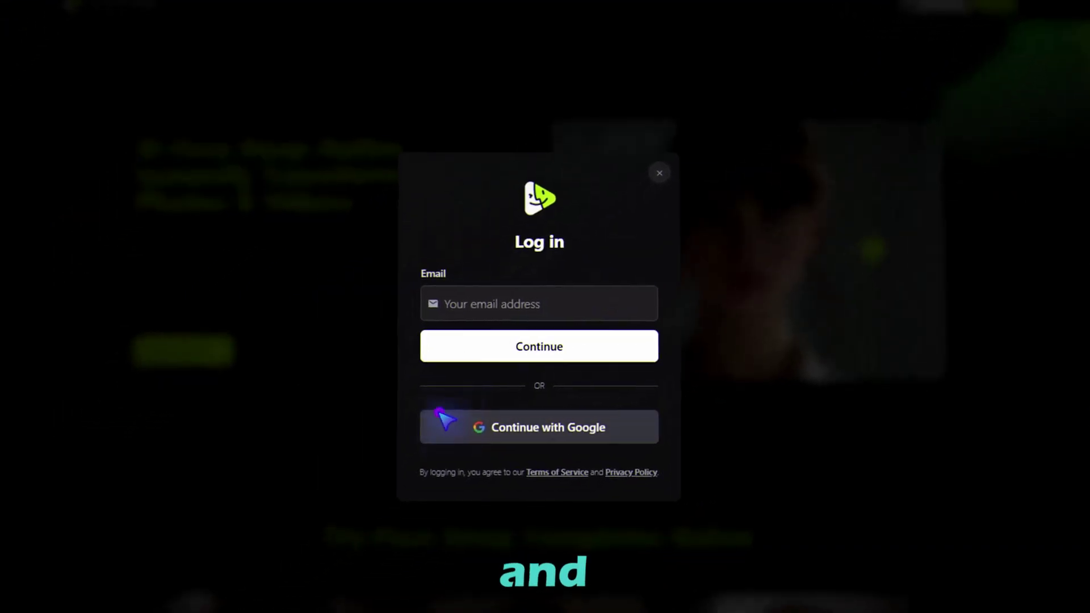
{"action": "left_click", "coordinate": [438, 412]}
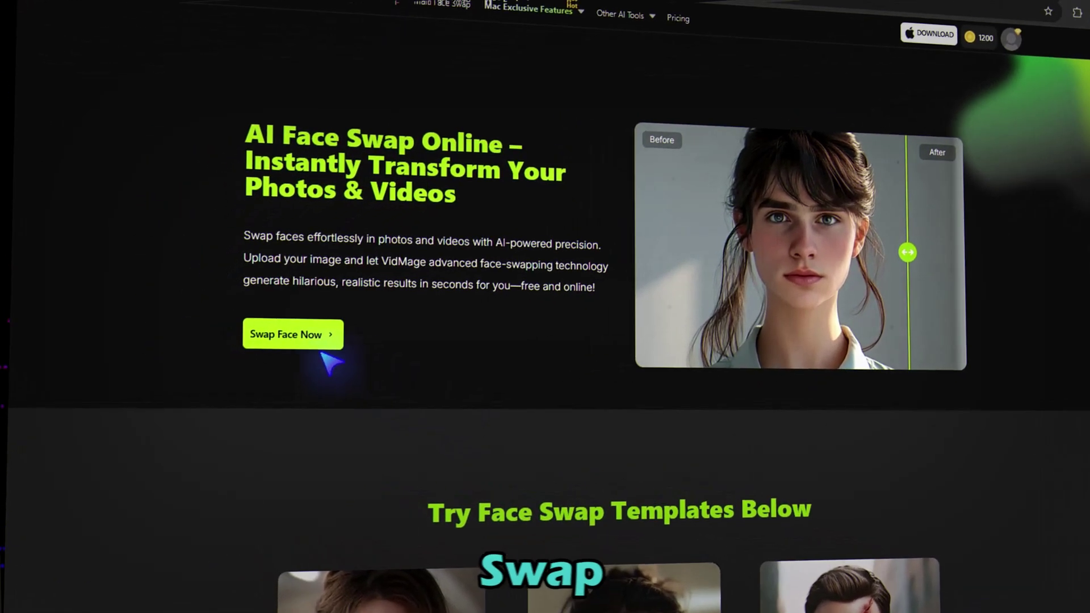
{"action": "left_click", "coordinate": [309, 342]}
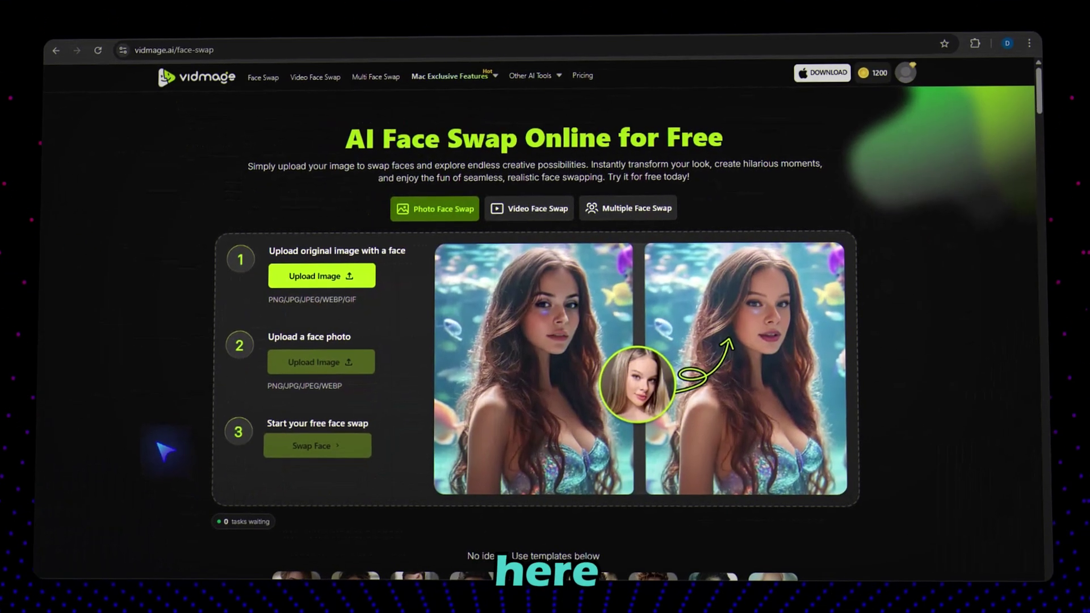
- Upload picture 1 as the original and picture 2 as the face, then run Swap Face
{"action": "scroll", "coordinate": [165, 452], "scroll_direction": "down", "scroll_amount": 3}
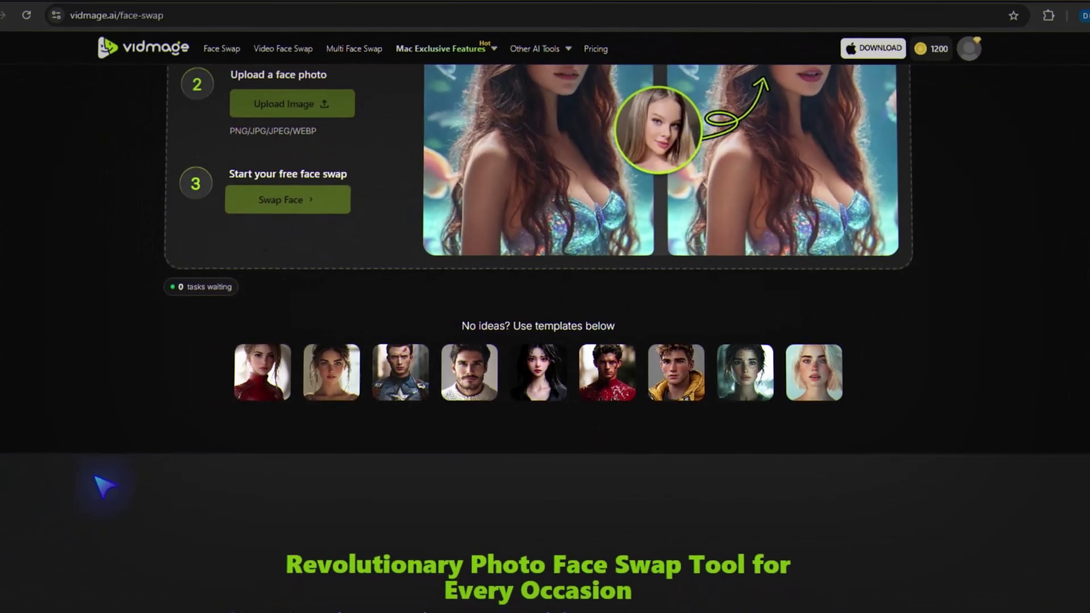
{"action": "scroll", "coordinate": [105, 483], "scroll_direction": "up", "scroll_amount": 5}
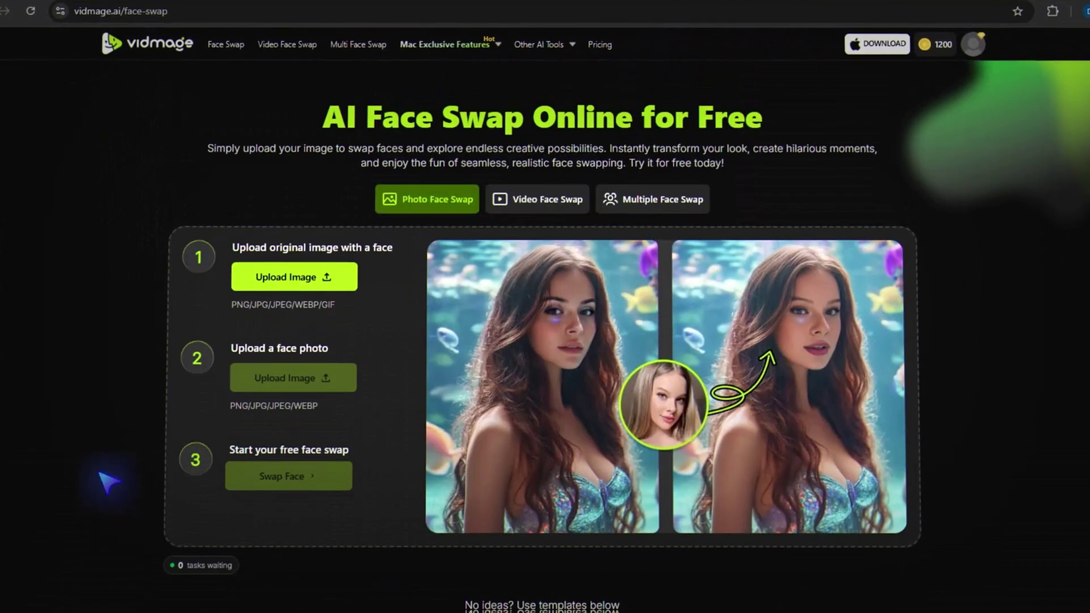
{"action": "left_click", "coordinate": [271, 288]}
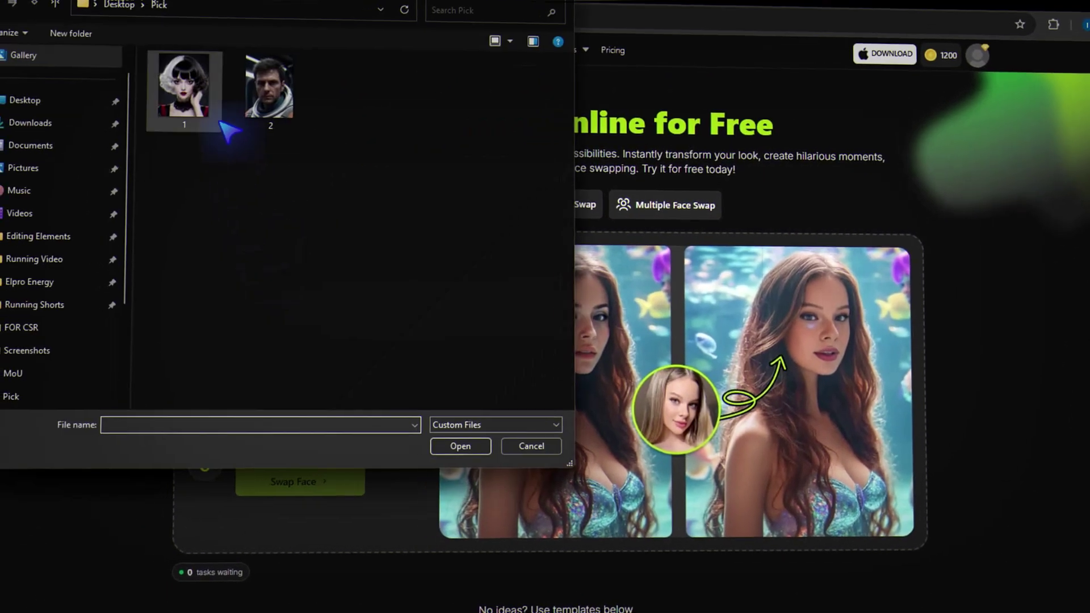
{"action": "left_click", "coordinate": [204, 111]}
{"action": "left_click", "coordinate": [485, 443]}
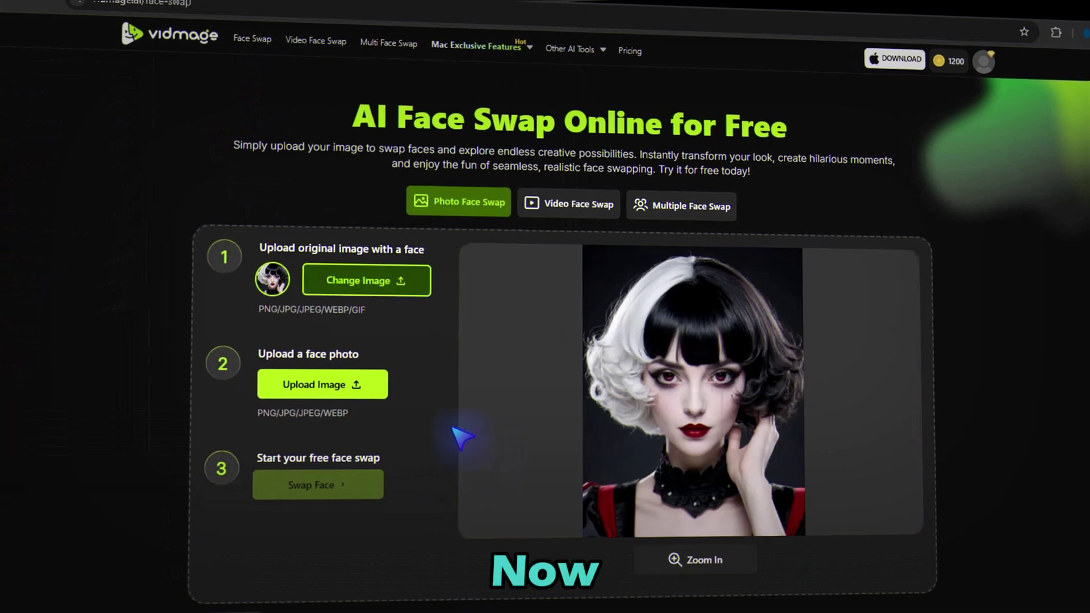
{"action": "left_click", "coordinate": [363, 375]}
{"action": "left_click", "coordinate": [301, 117]}
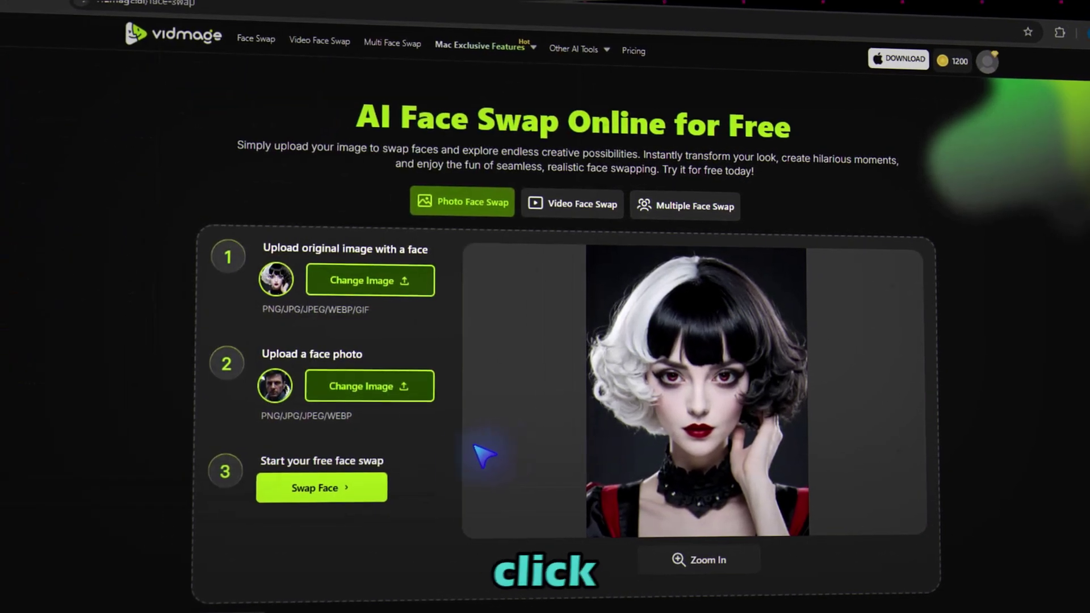
{"action": "left_click", "coordinate": [350, 486]}
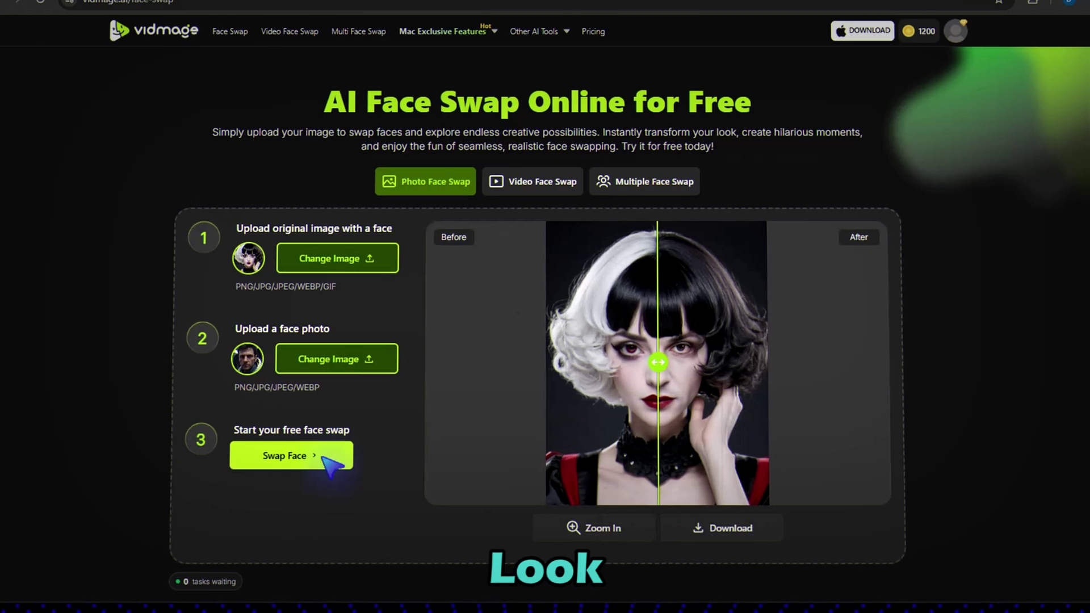
- Drag the before/after slider in the full-size view, close it, and download the swapped portrait
{"action": "left_click", "coordinate": [605, 528]}
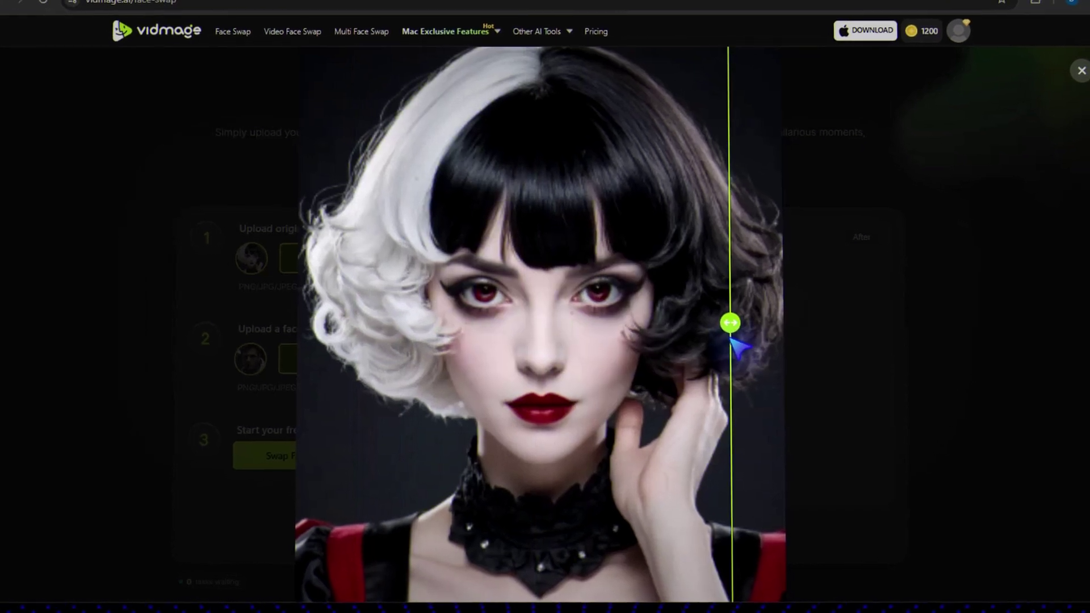
{"action": "left_click_drag", "start_coordinate": [506, 377], "coordinate": [318, 378]}
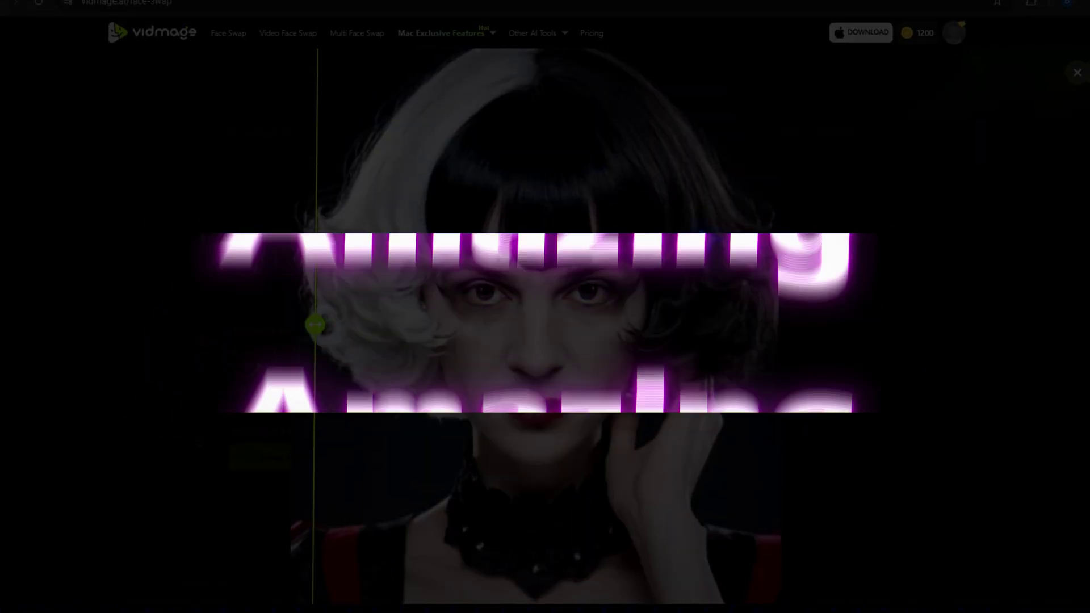
{"action": "left_click", "coordinate": [1081, 71]}
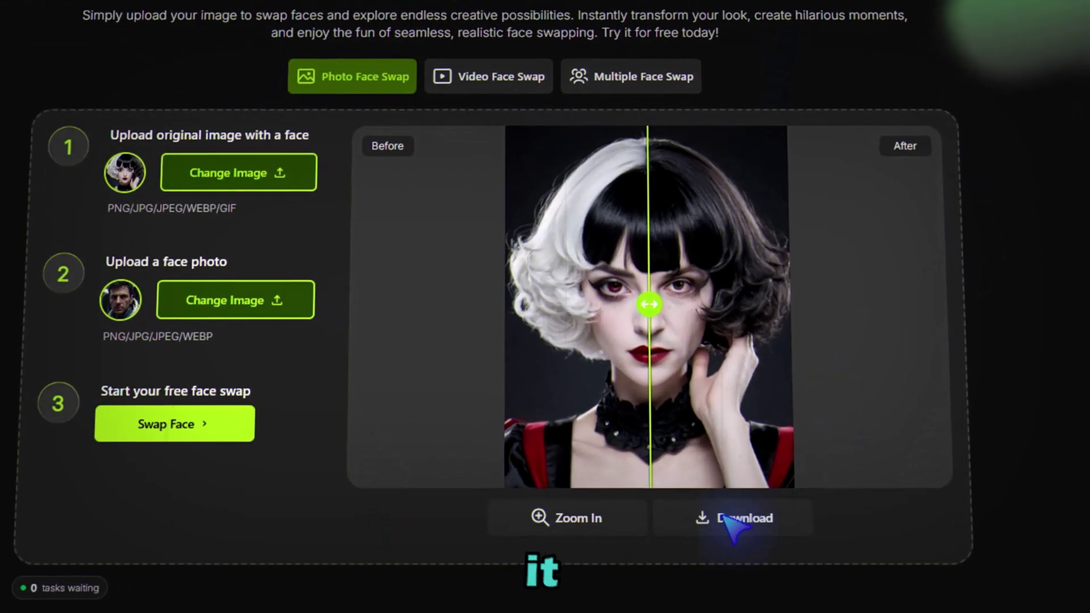
{"action": "left_click", "coordinate": [733, 528]}
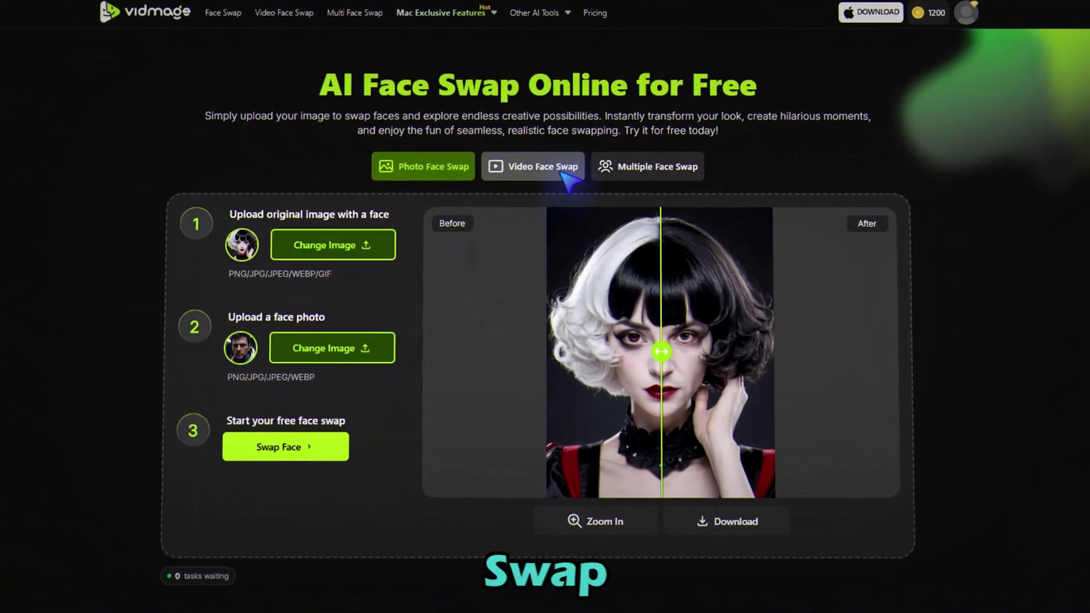
- In Video Face Swap, upload the video of the blue-braided woman
{"action": "left_click", "coordinate": [568, 171]}
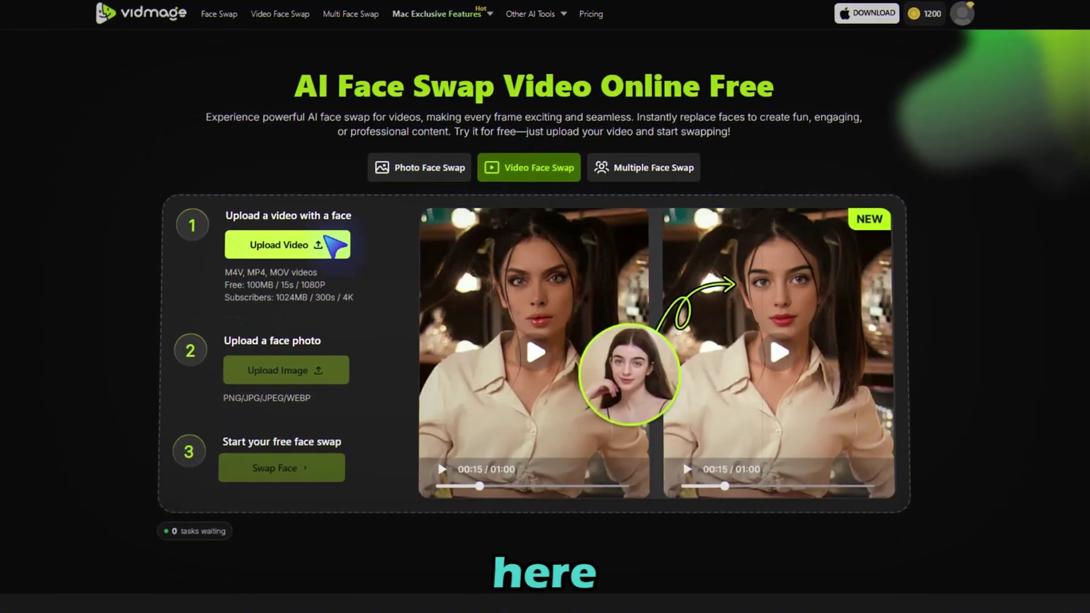
{"action": "left_click", "coordinate": [331, 237]}
{"action": "left_click", "coordinate": [170, 69]}
{"action": "left_click", "coordinate": [465, 412]}
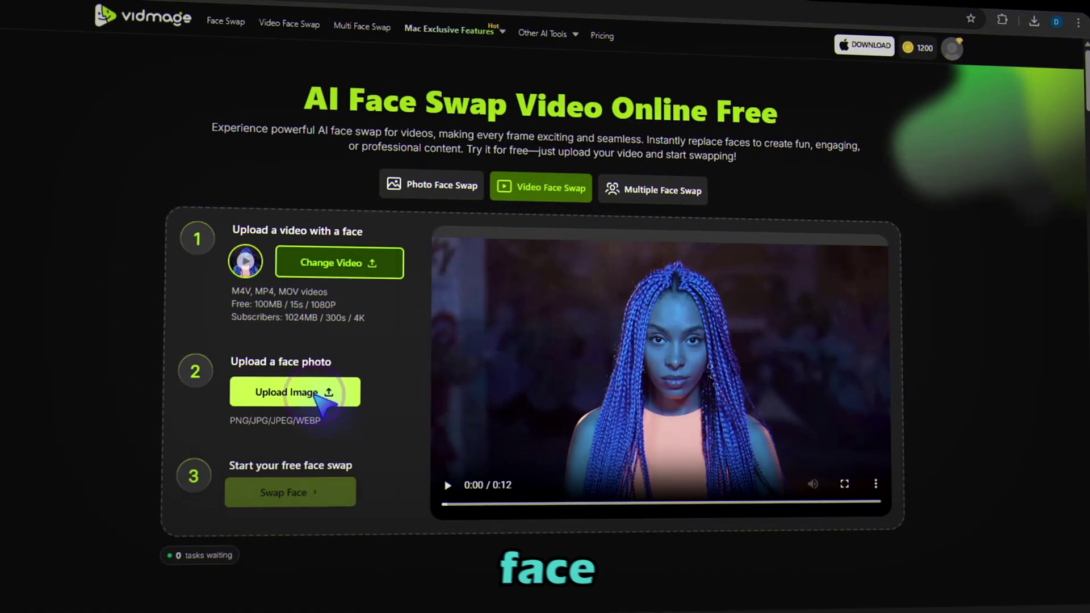
- Add the portrait face photo, run Swap Face, and play the 12-second result full screen
{"action": "left_click", "coordinate": [321, 394]}
{"action": "left_click", "coordinate": [170, 61]}
{"action": "left_click", "coordinate": [445, 428]}
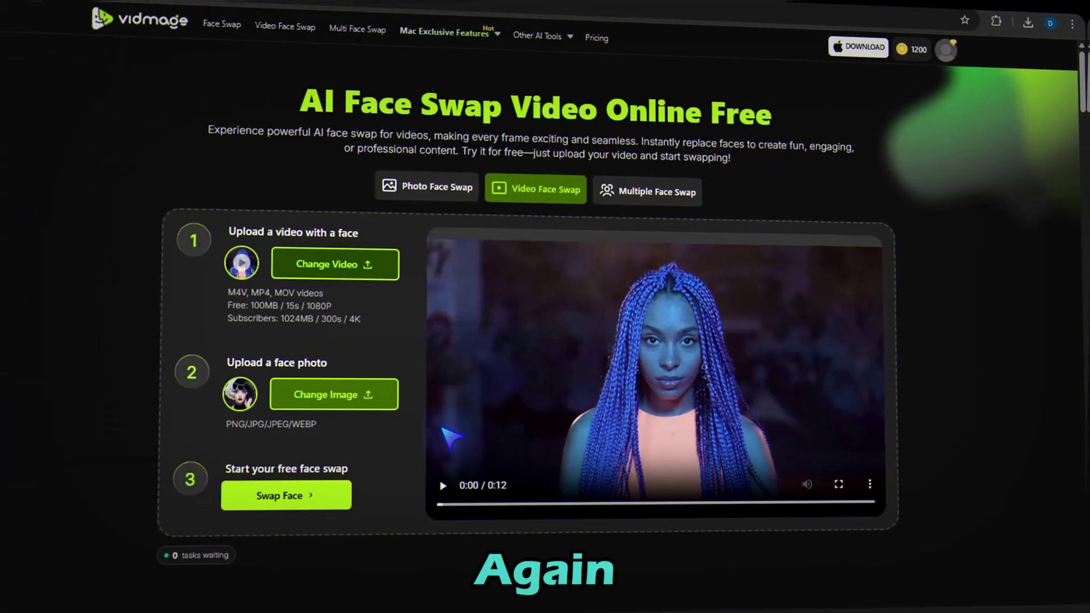
{"action": "left_click", "coordinate": [318, 495]}
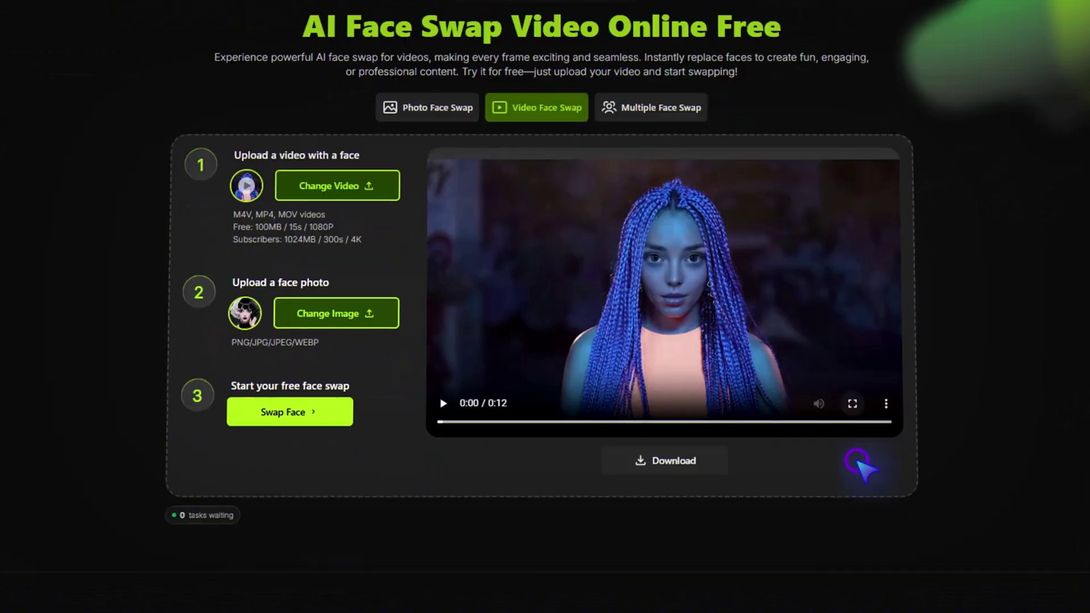
{"action": "left_click", "coordinate": [851, 467]}
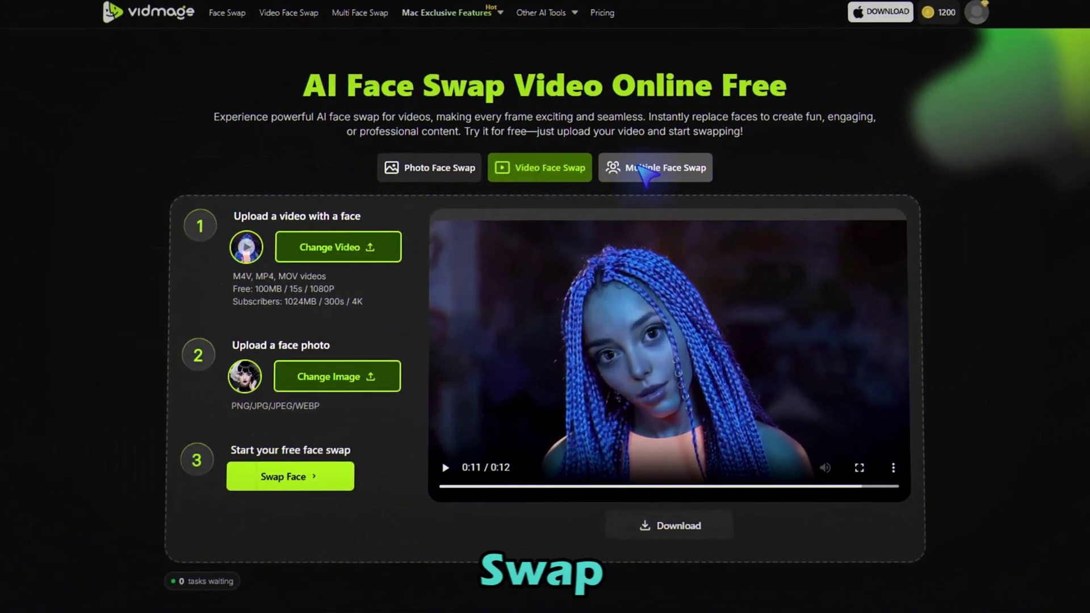
- Upload group photo 3 in Multiple Face Swap, then zoom in and drag the before/after slider
{"action": "left_click", "coordinate": [642, 169]}
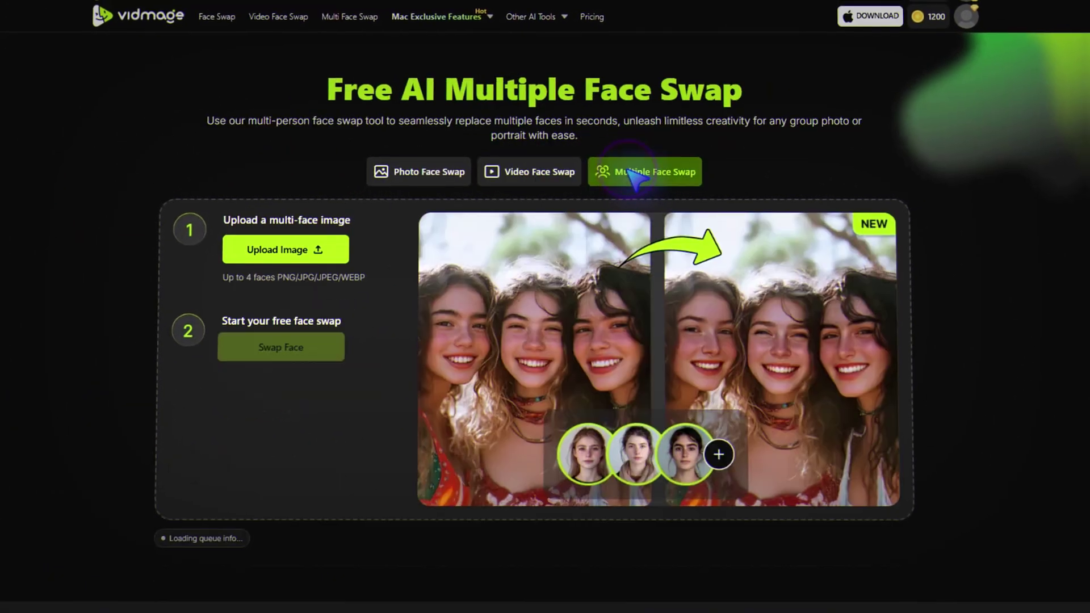
{"action": "left_click", "coordinate": [293, 244]}
{"action": "left_click", "coordinate": [352, 93]}
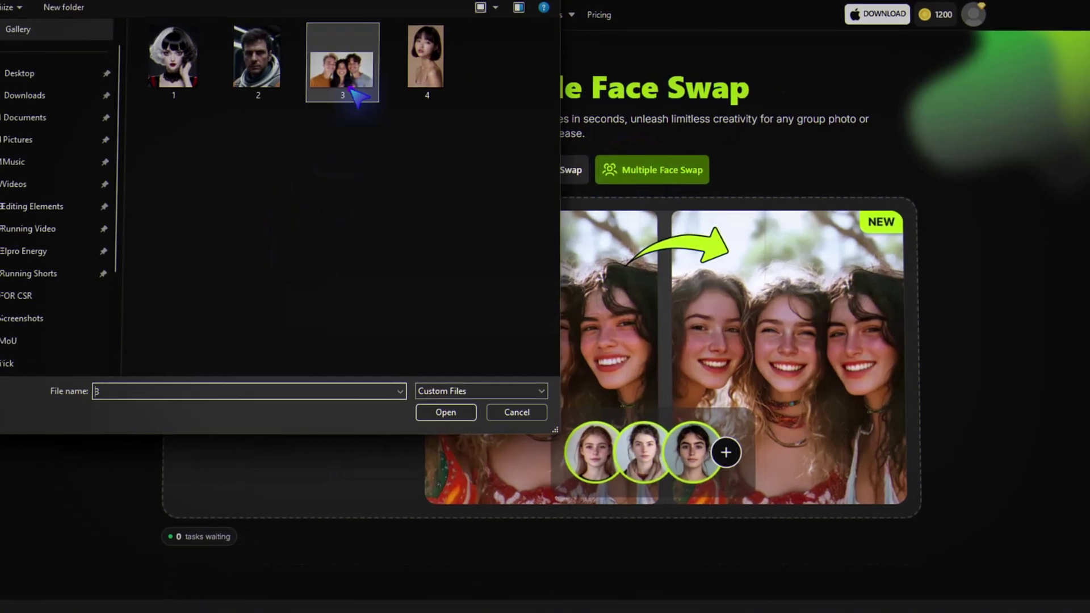
{"action": "left_click", "coordinate": [445, 409]}
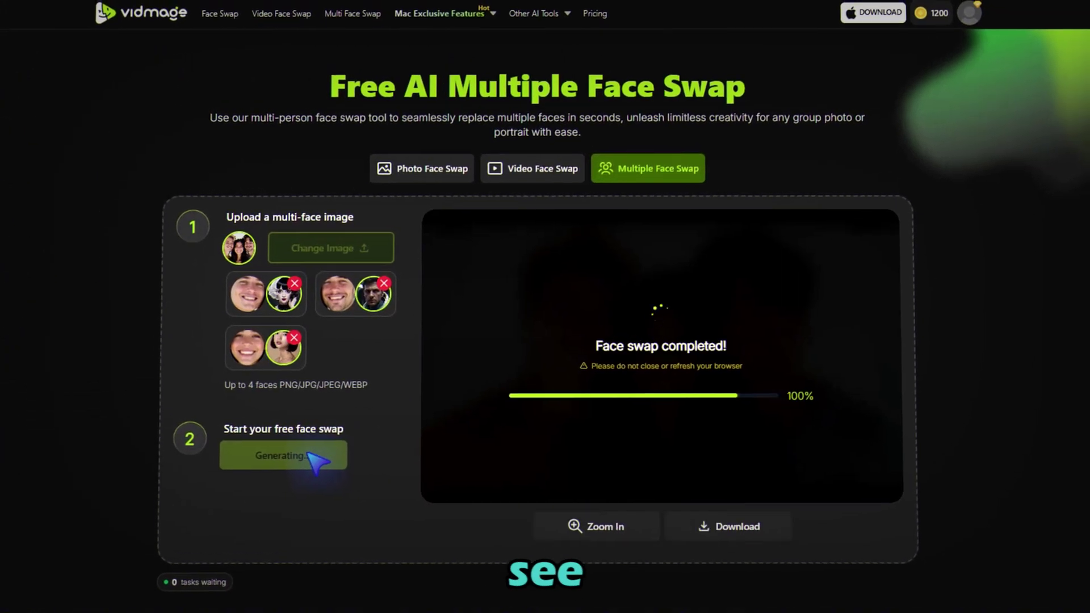
{"action": "left_click", "coordinate": [596, 529]}
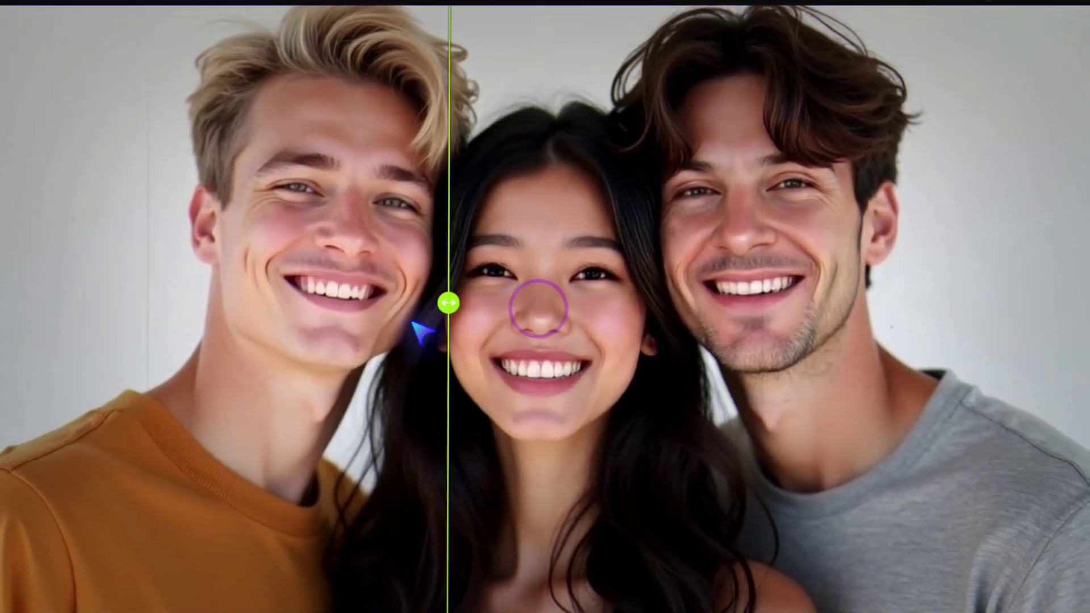
{"action": "left_click_drag", "start_coordinate": [414, 323], "coordinate": [190, 392]}
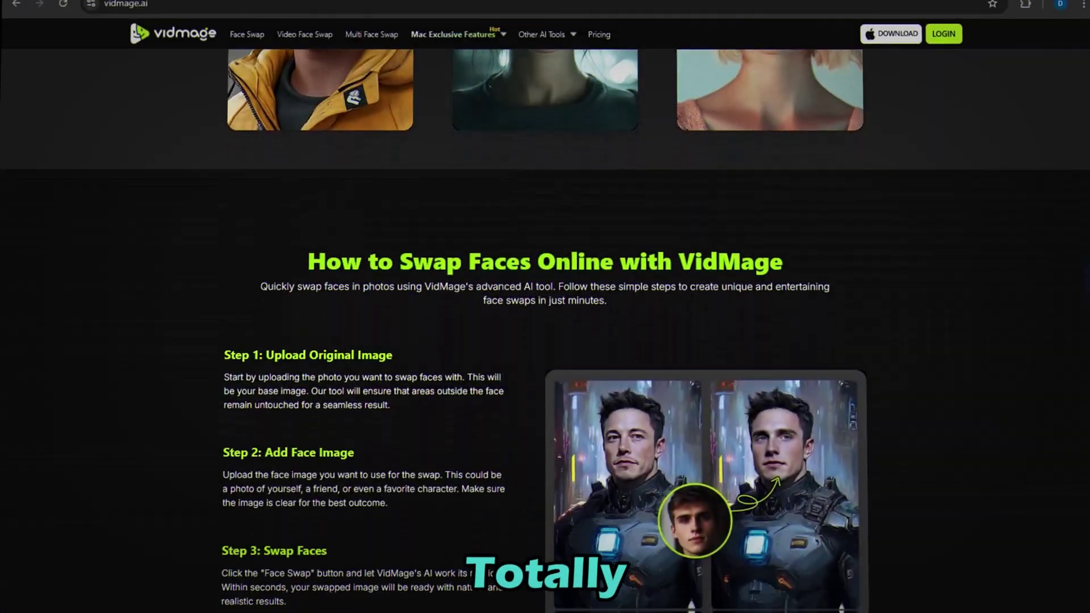
- Scroll the vidmage.ai homepage, then subscribe to Artificicy AI and open its Subscribed dropdown
{"action": "scroll", "coordinate": [545, 307], "scroll_direction": "down", "scroll_amount": 5}
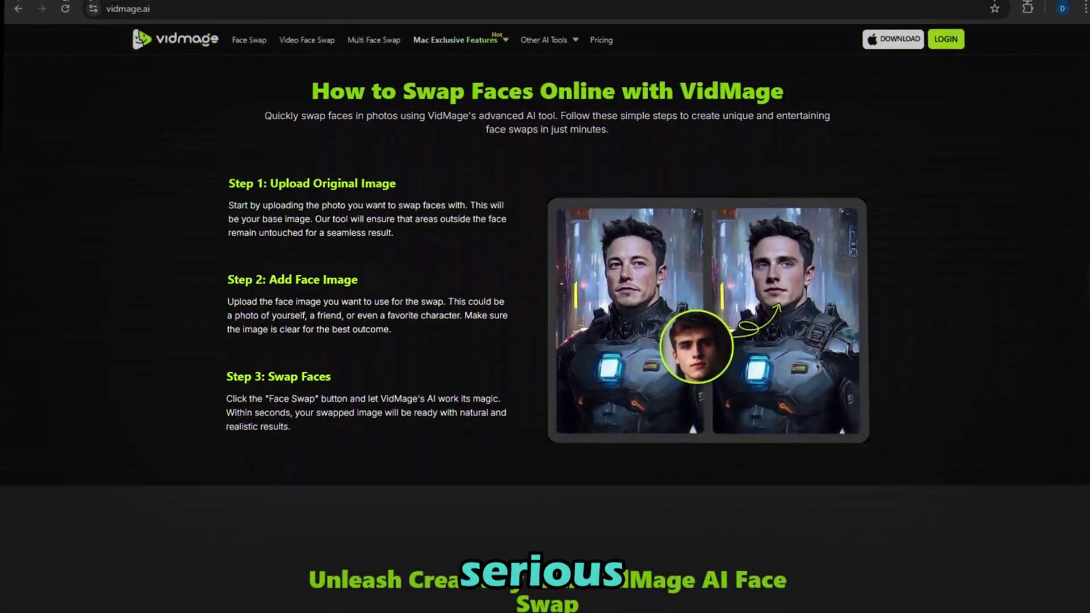
{"action": "scroll", "coordinate": [545, 307], "scroll_direction": "down", "scroll_amount": 3}
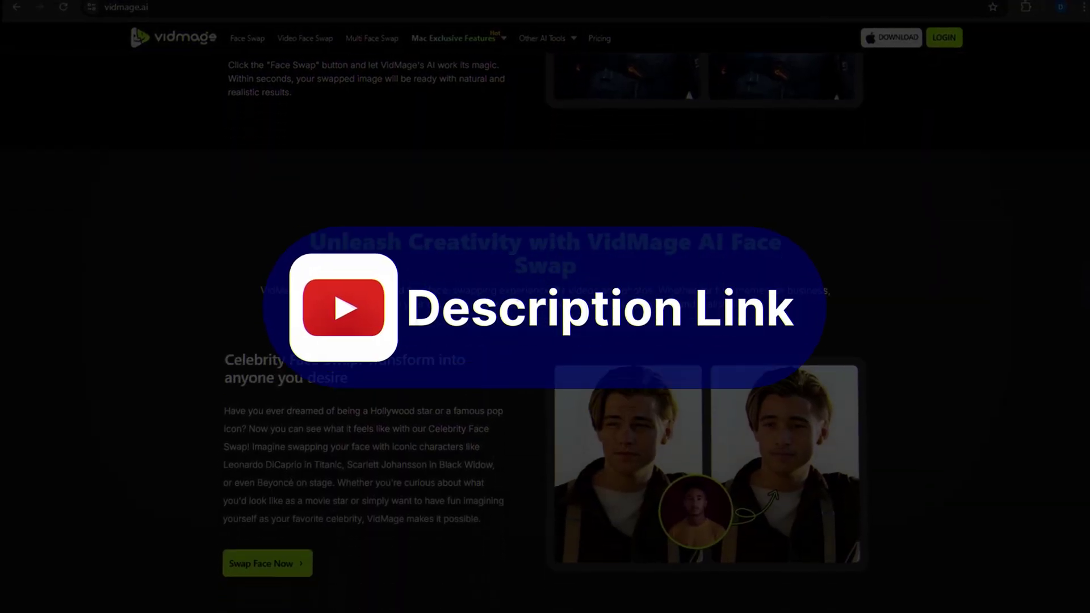
{"action": "scroll", "coordinate": [545, 307], "scroll_direction": "down", "scroll_amount": 10}
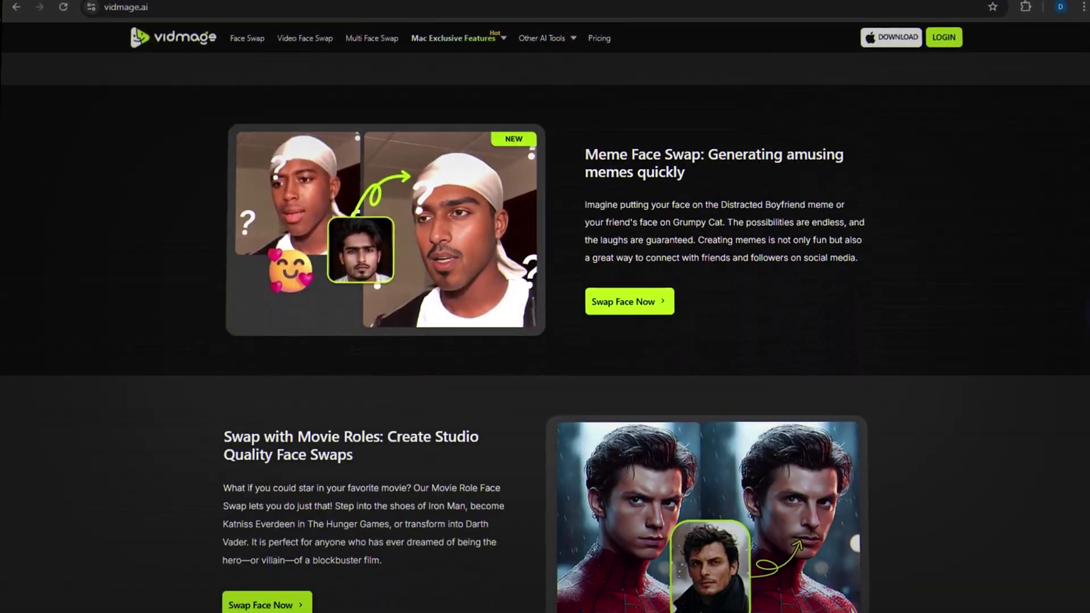
{"action": "scroll", "coordinate": [545, 307], "scroll_direction": "down", "scroll_amount": 10}
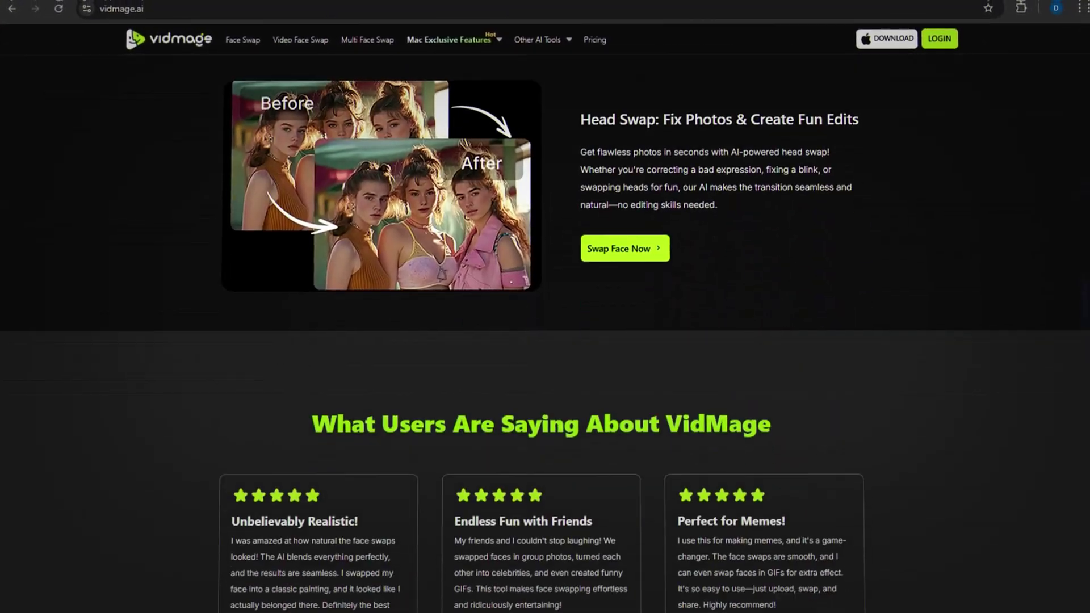
{"action": "scroll", "coordinate": [545, 306], "scroll_direction": "down", "scroll_amount": 1}
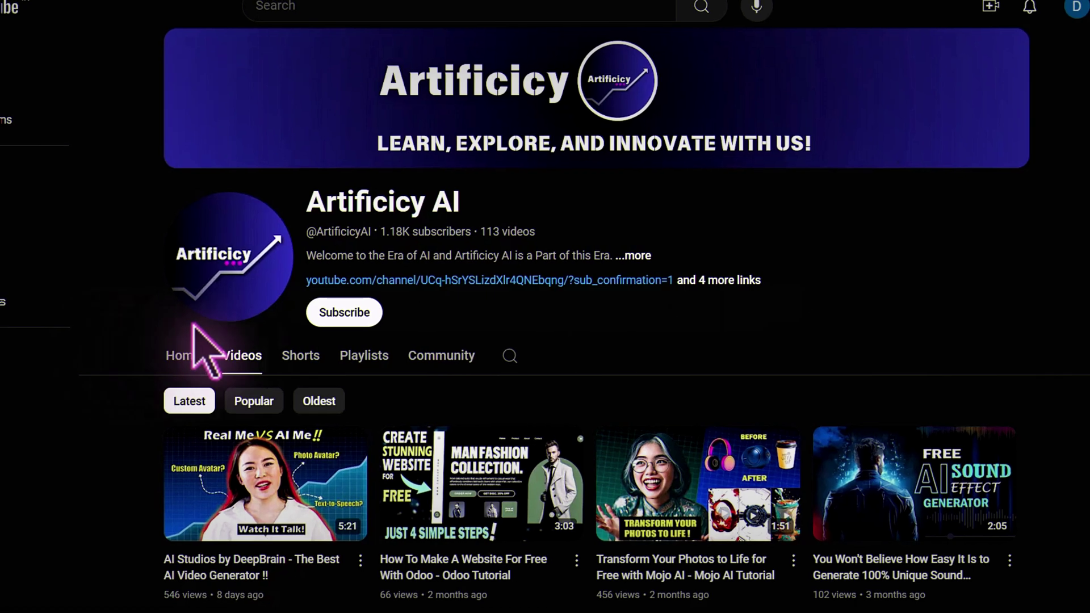
{"action": "left_click", "coordinate": [348, 315]}
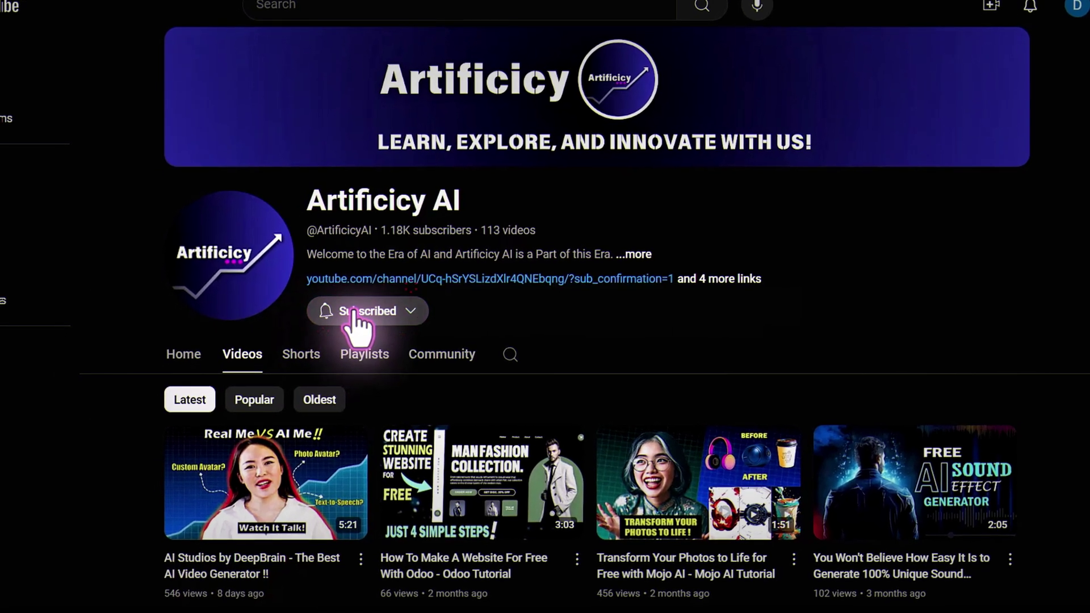
{"action": "left_click", "coordinate": [409, 312]}
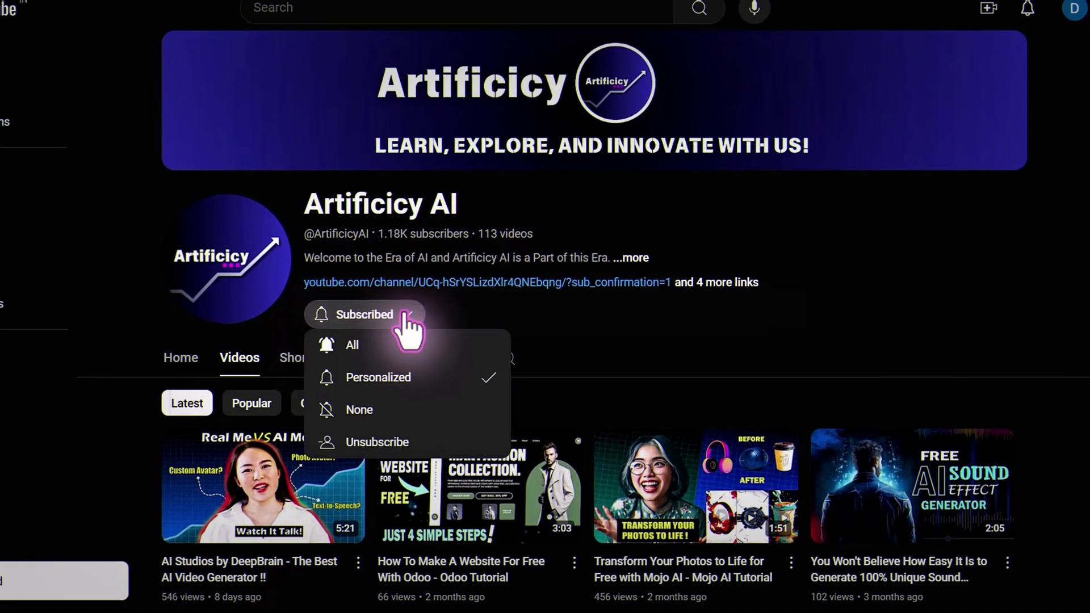